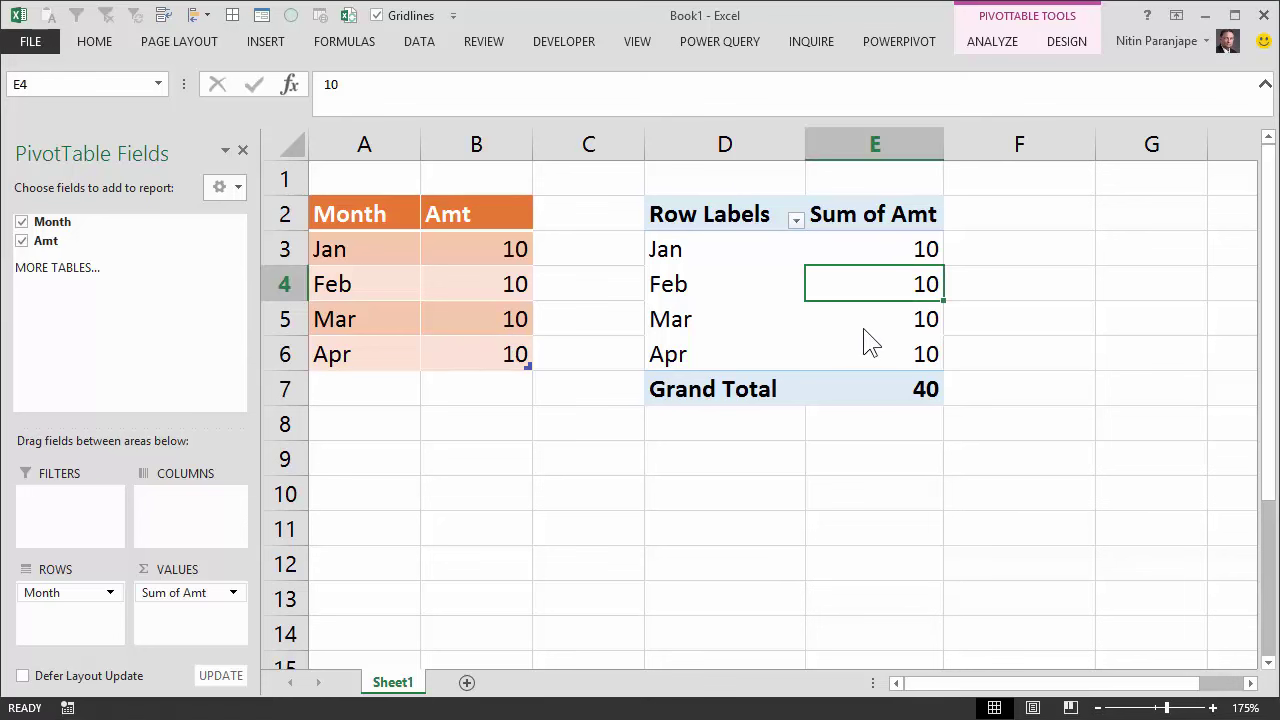
# - Display Sum of Amt as % of Column Total, so each month shows 25.00%
pyautogui.rightClick(886, 287)
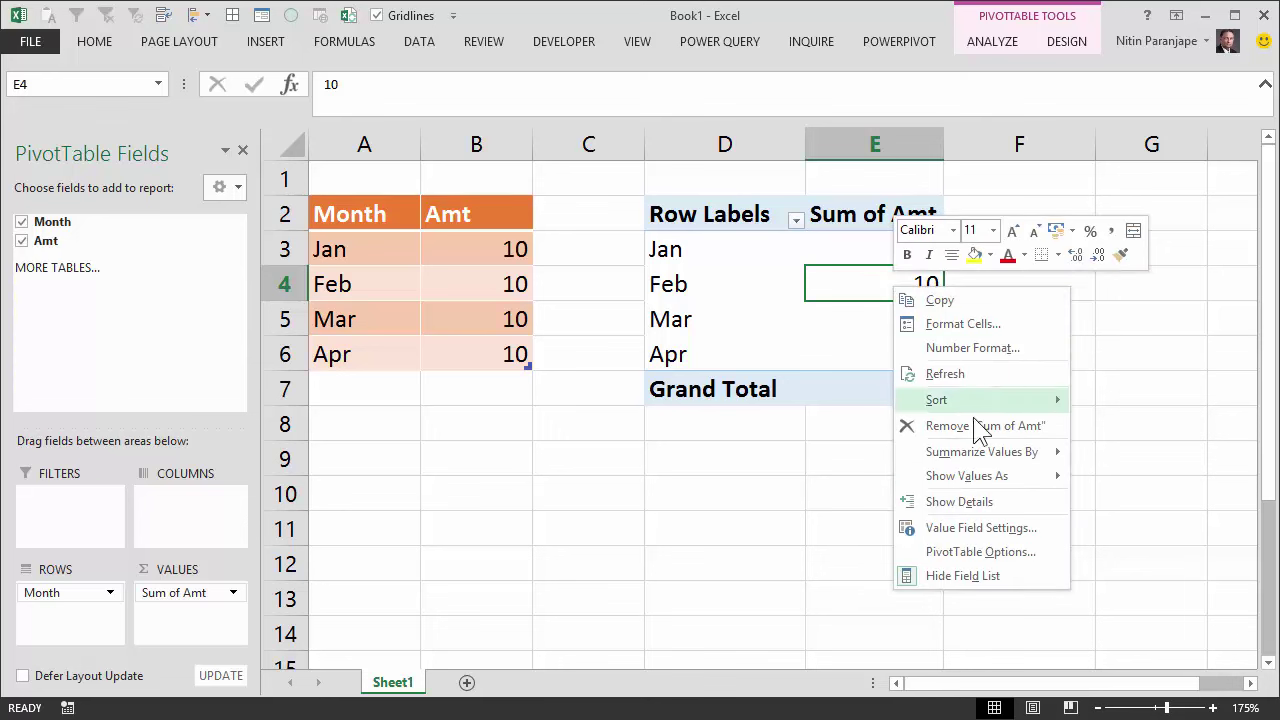
pyautogui.moveTo(960, 474)
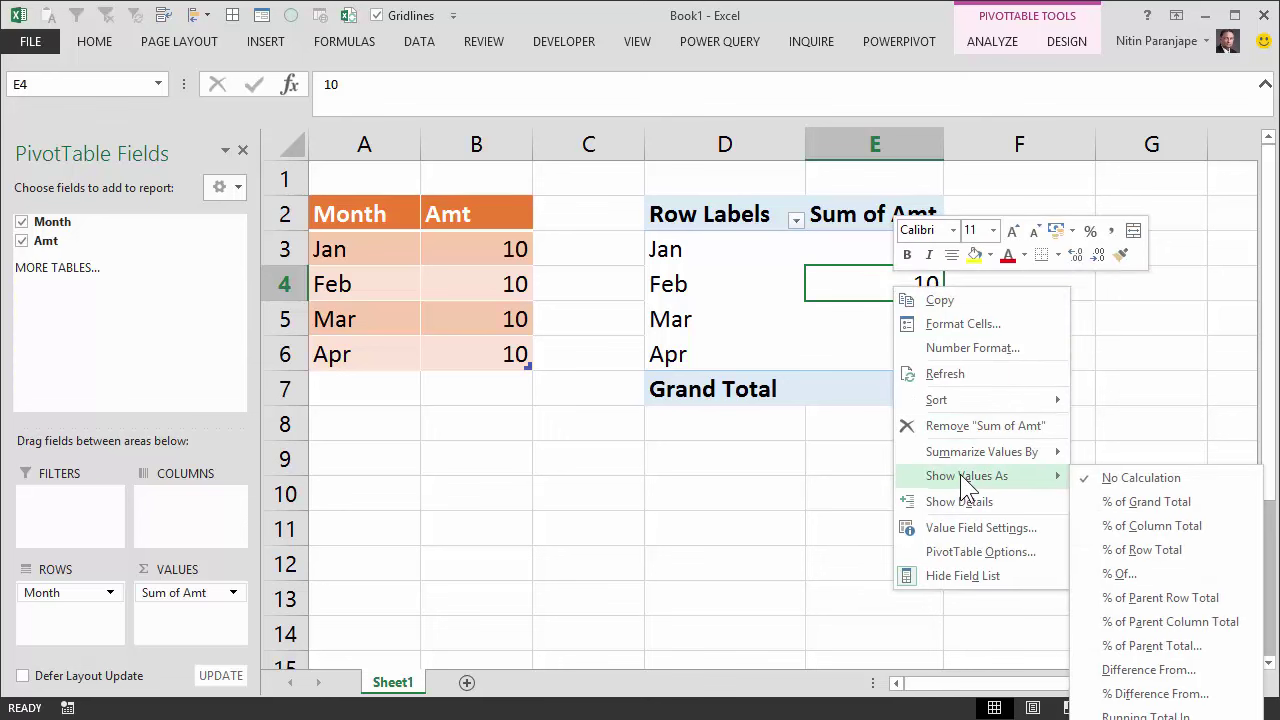
pyautogui.click(1160, 531)
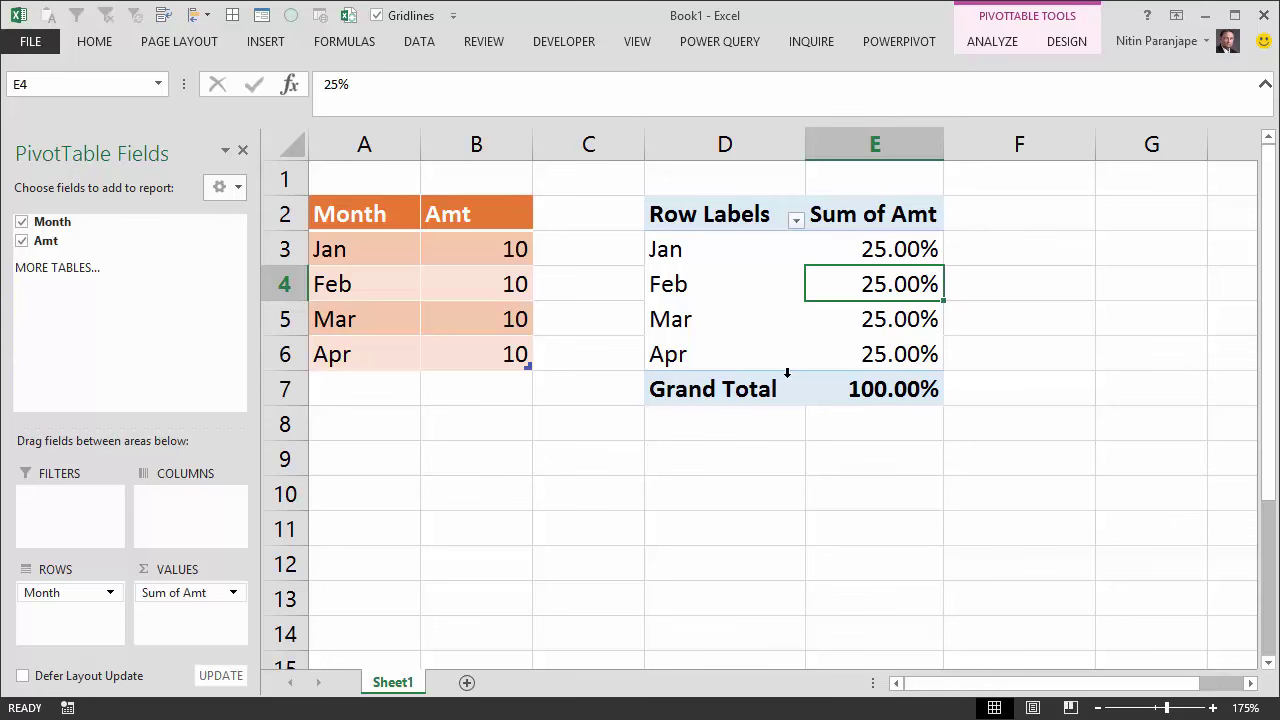
# - Enter 15 as Feb's Amt in source cell B4
pyautogui.click(512, 284)
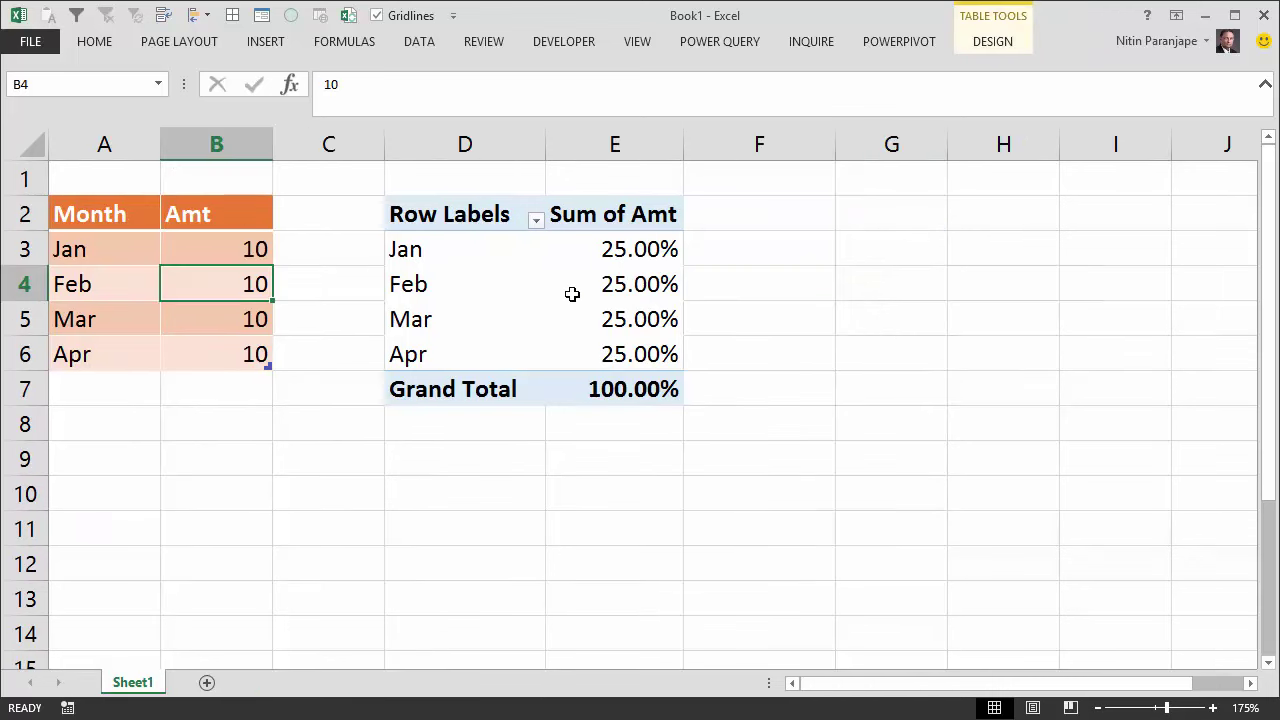
pyautogui.write('15')
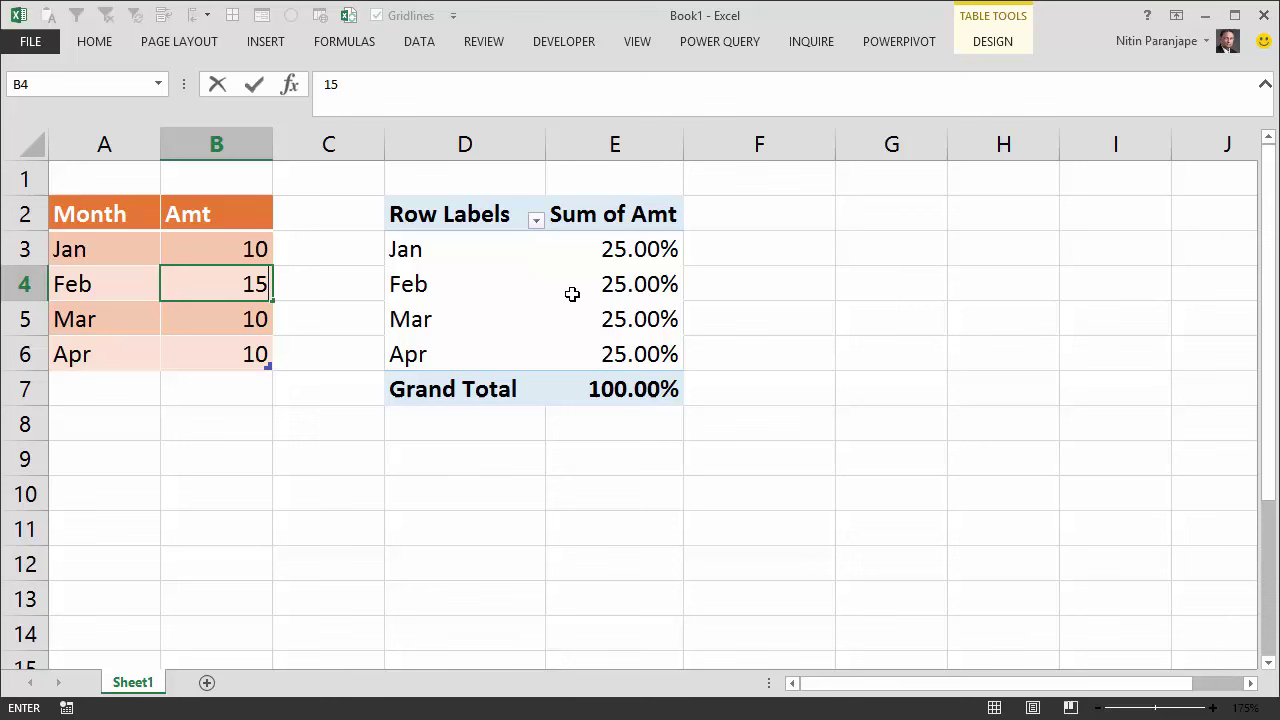
pyautogui.press('Return')
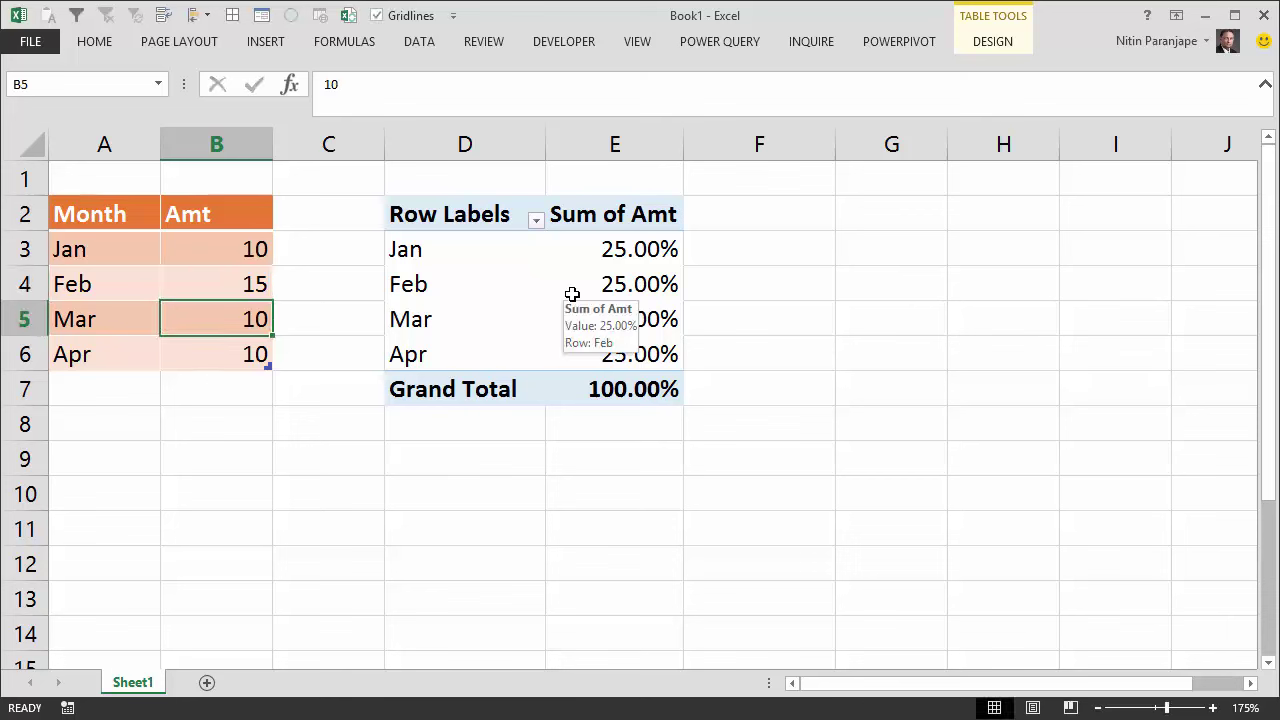
pyautogui.press('Up')
pyautogui.press('Up')
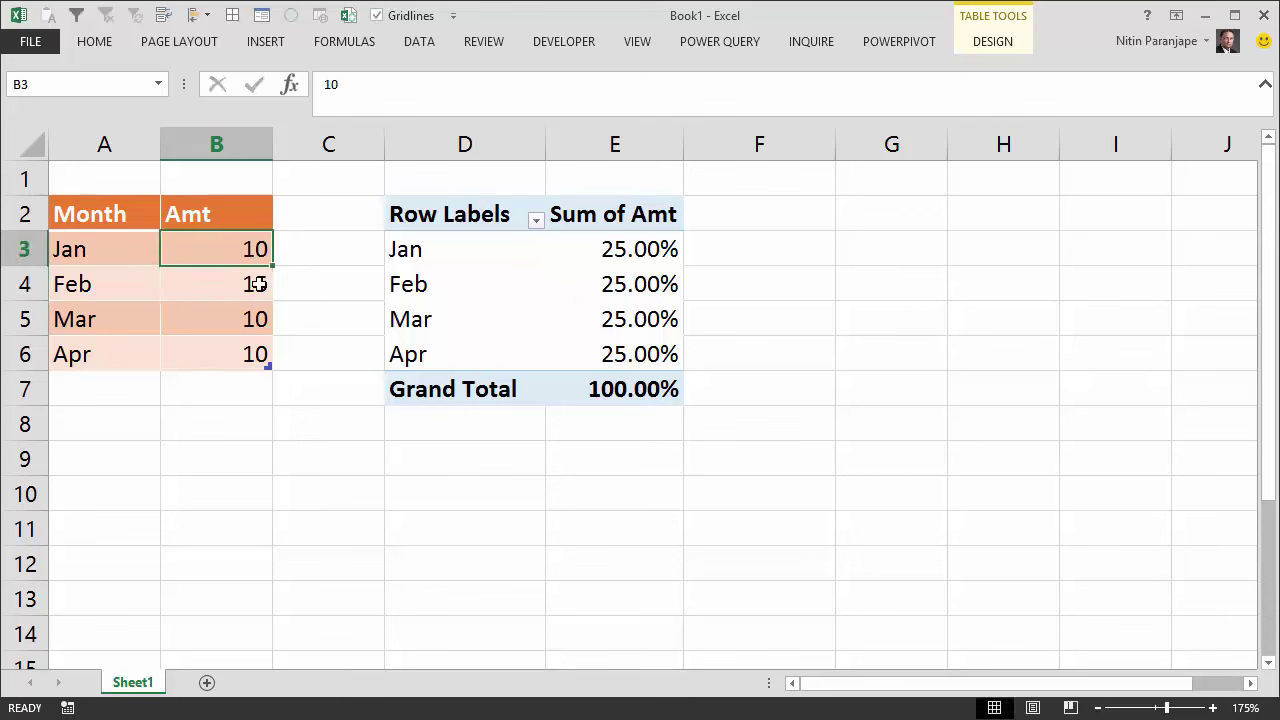
pyautogui.press('Down')
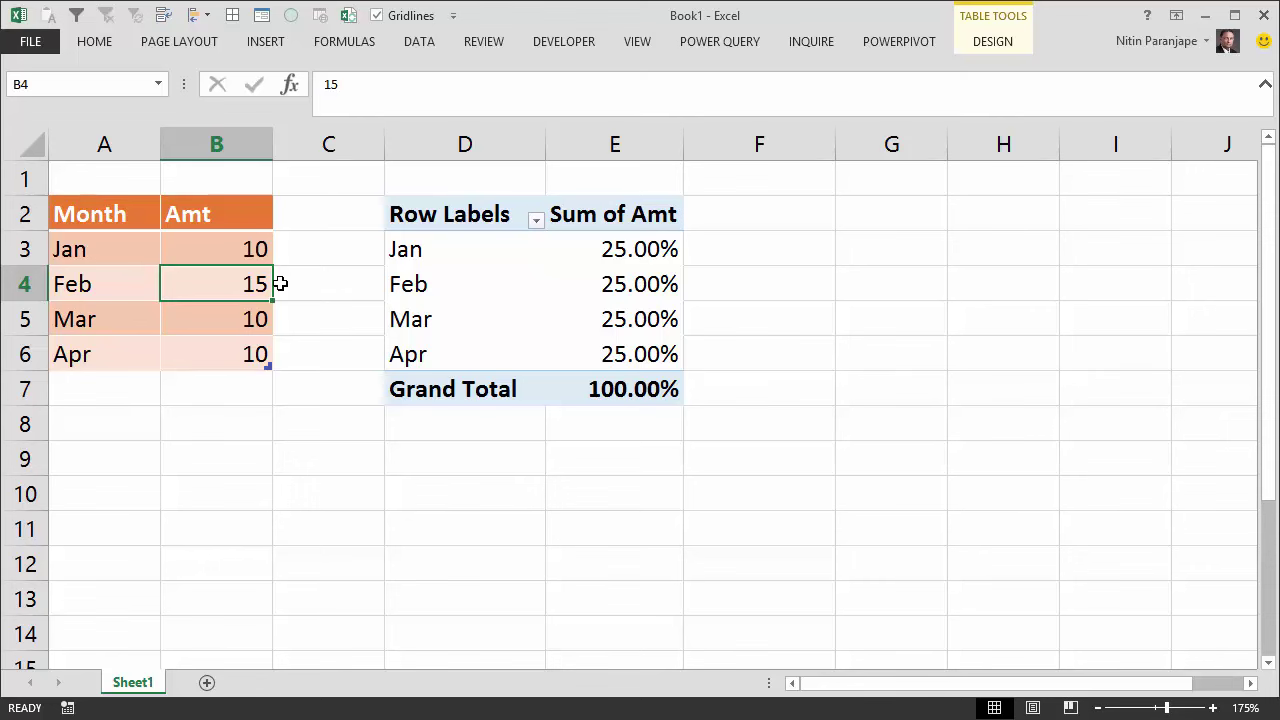
# - Refresh the pivot so Feb shows 33.33% and the other months 22.22%
pyautogui.rightClick(638, 290)
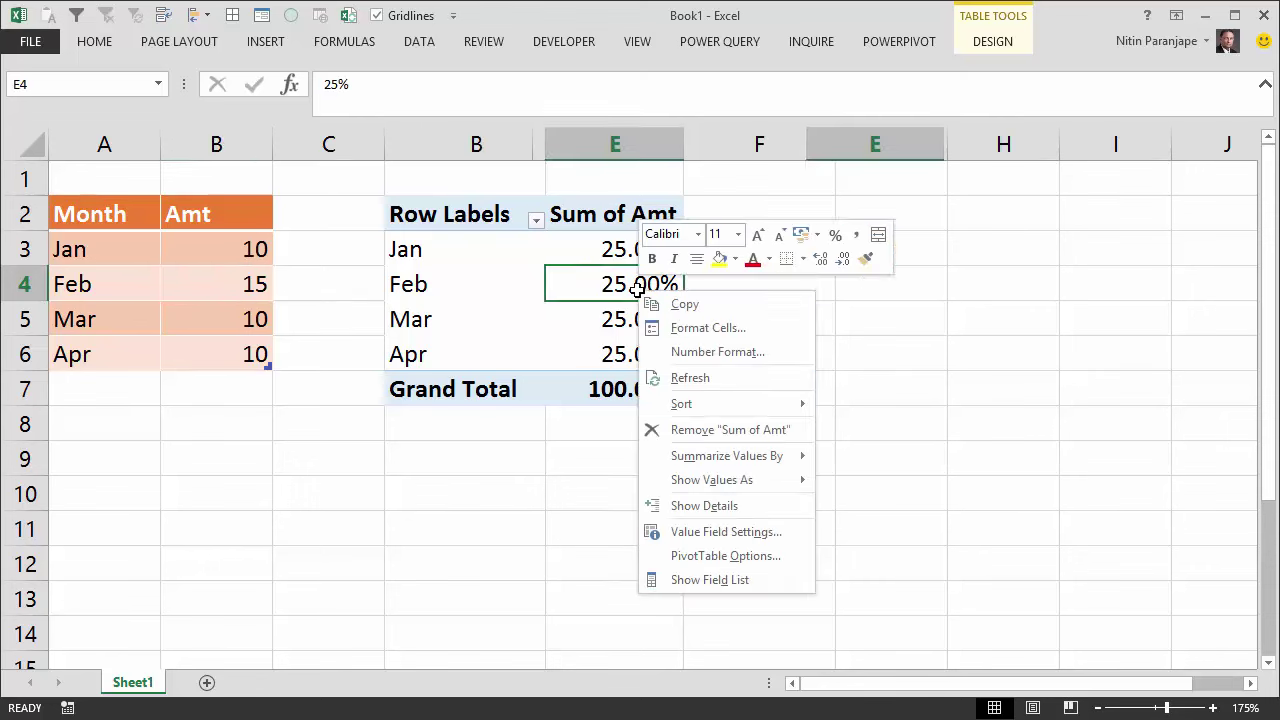
pyautogui.click(736, 372)
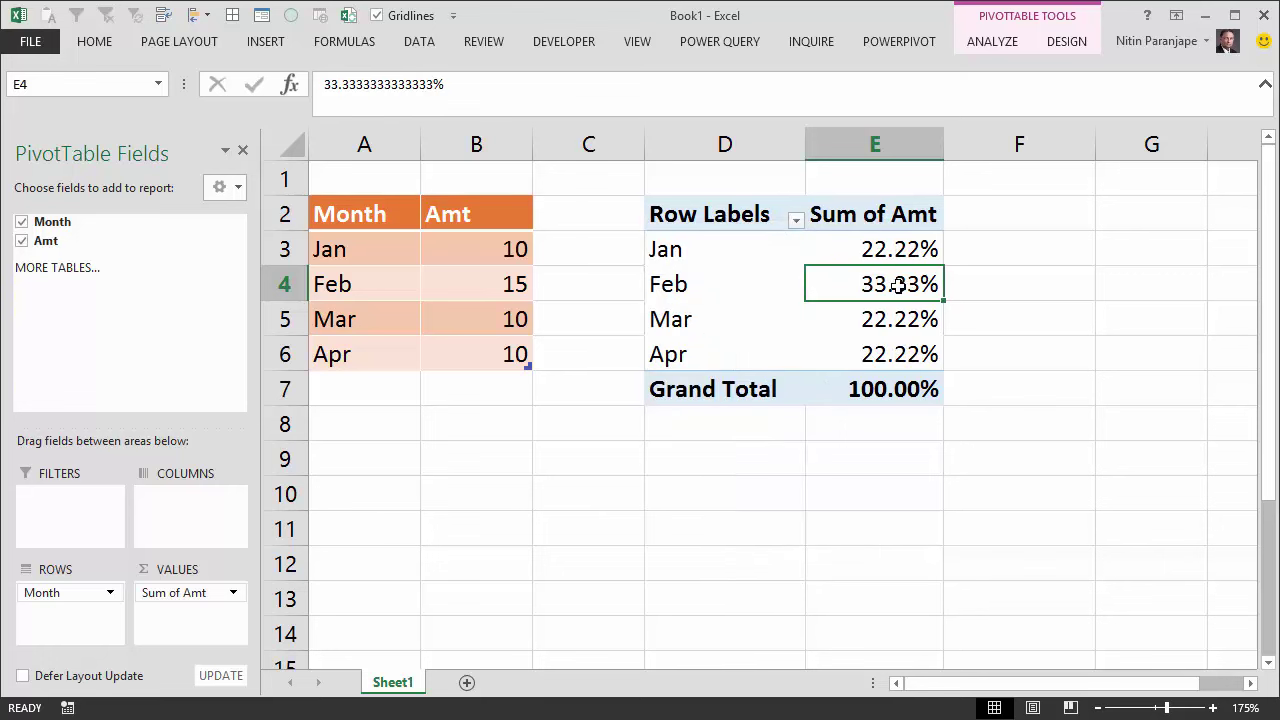
pyautogui.moveTo(885, 284)
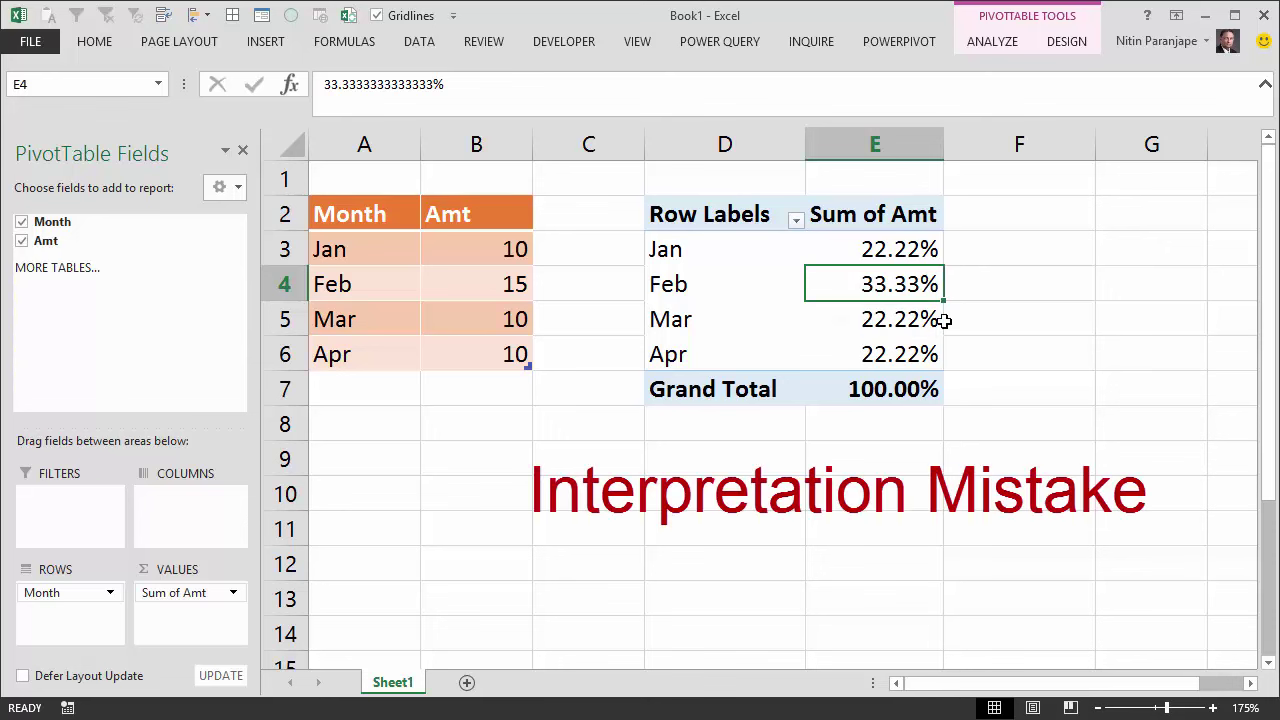
pyautogui.click(894, 251)
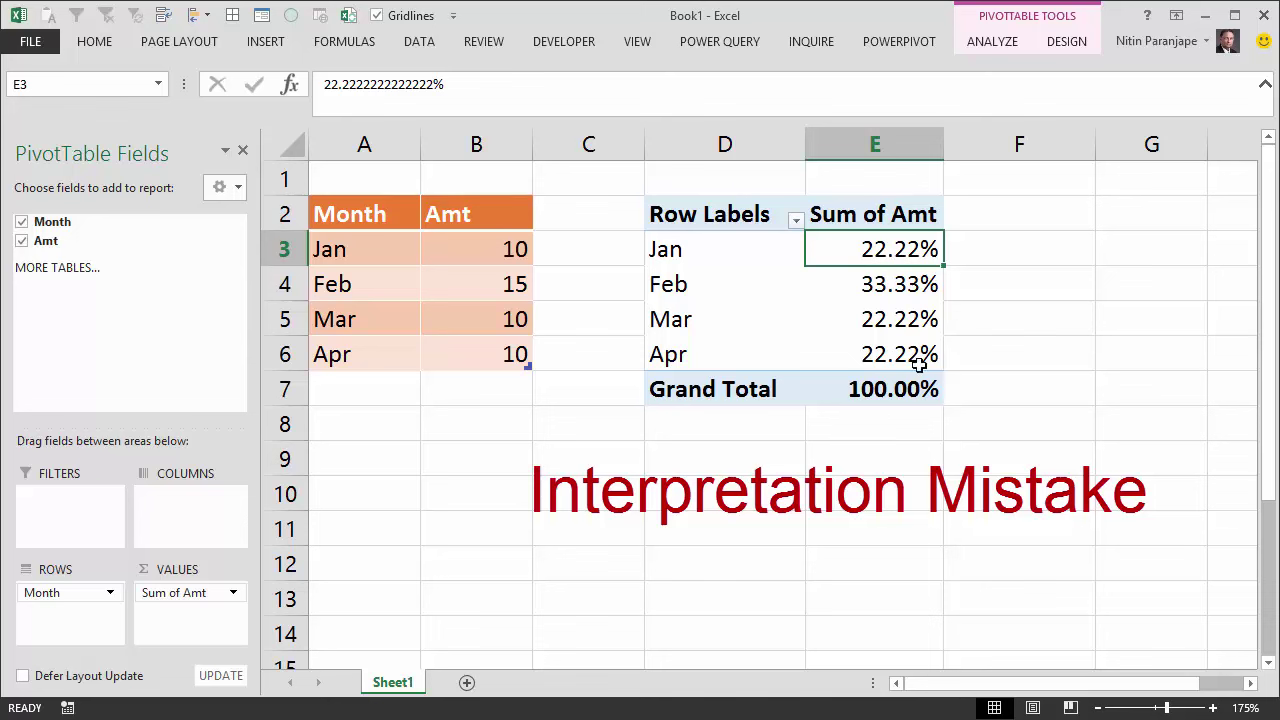
pyautogui.moveTo(896, 374)
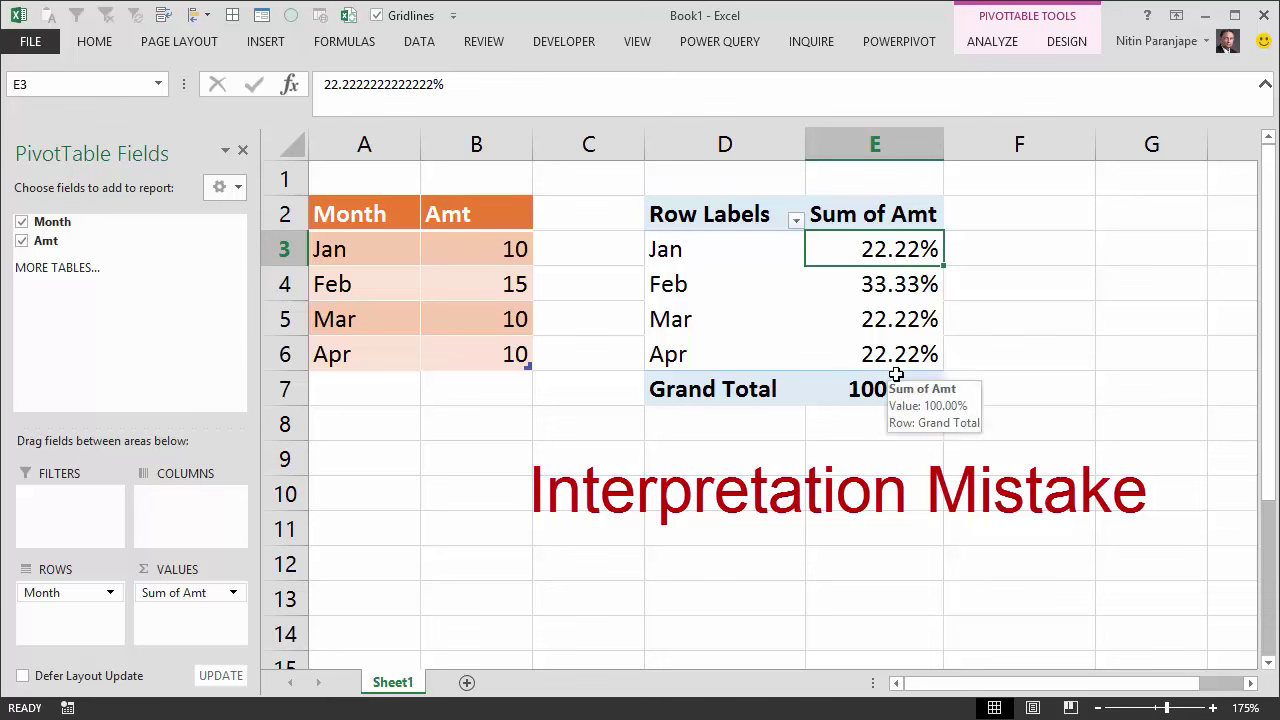
pyautogui.click(851, 391)
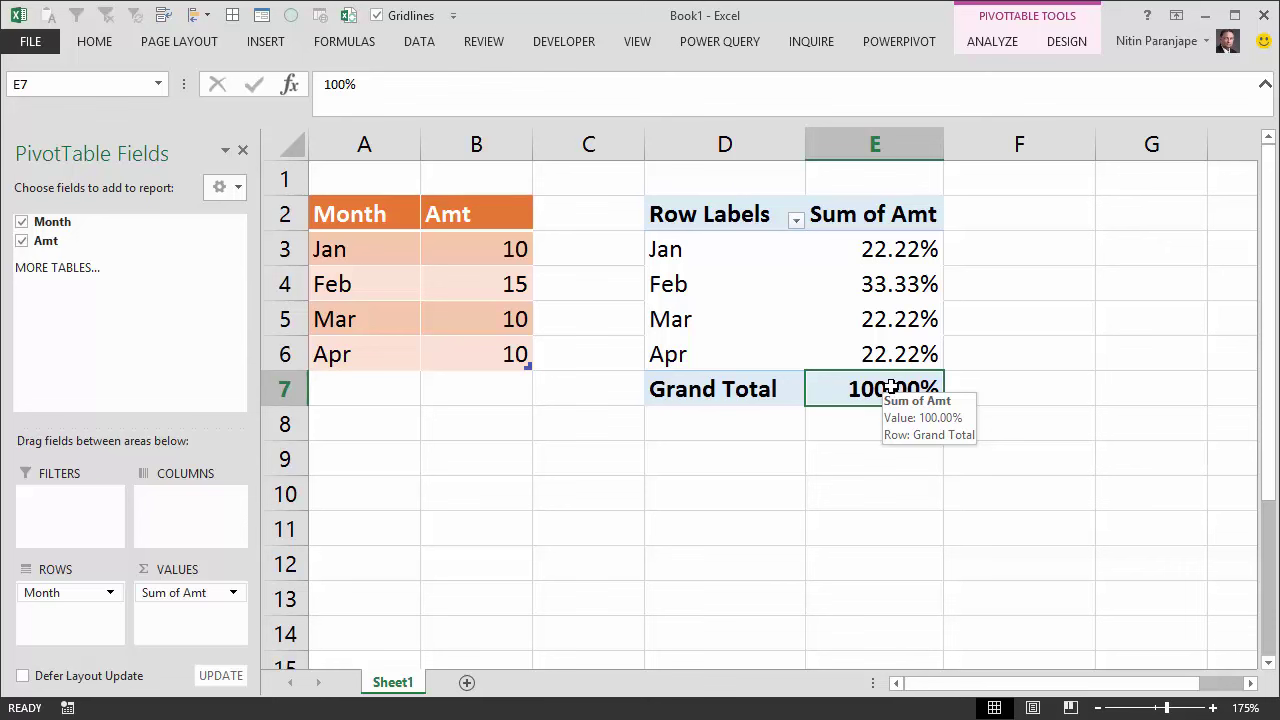
pyautogui.click(870, 290)
pyautogui.click(872, 250)
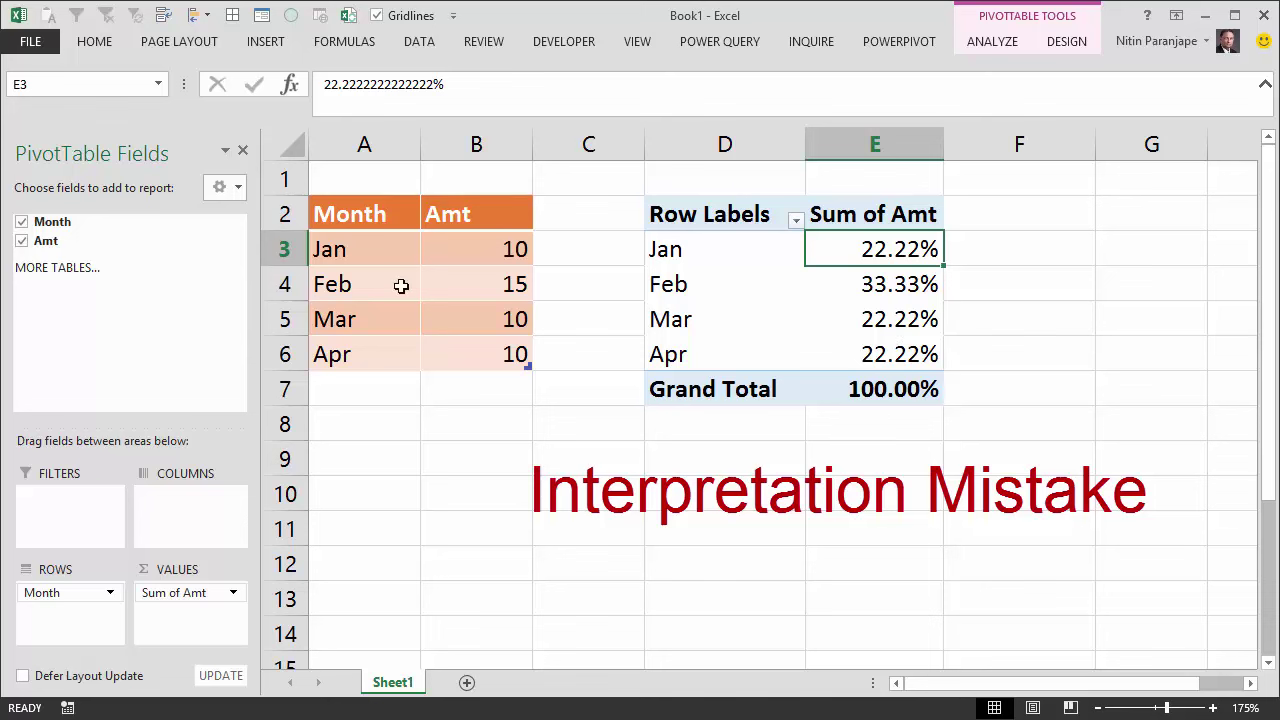
# - Add Amt to Values again as Sum of Amt2, then switch to 'accounts receivable - new format.xlsx'
pyautogui.moveTo(68, 245); pyautogui.dragTo(200, 614)
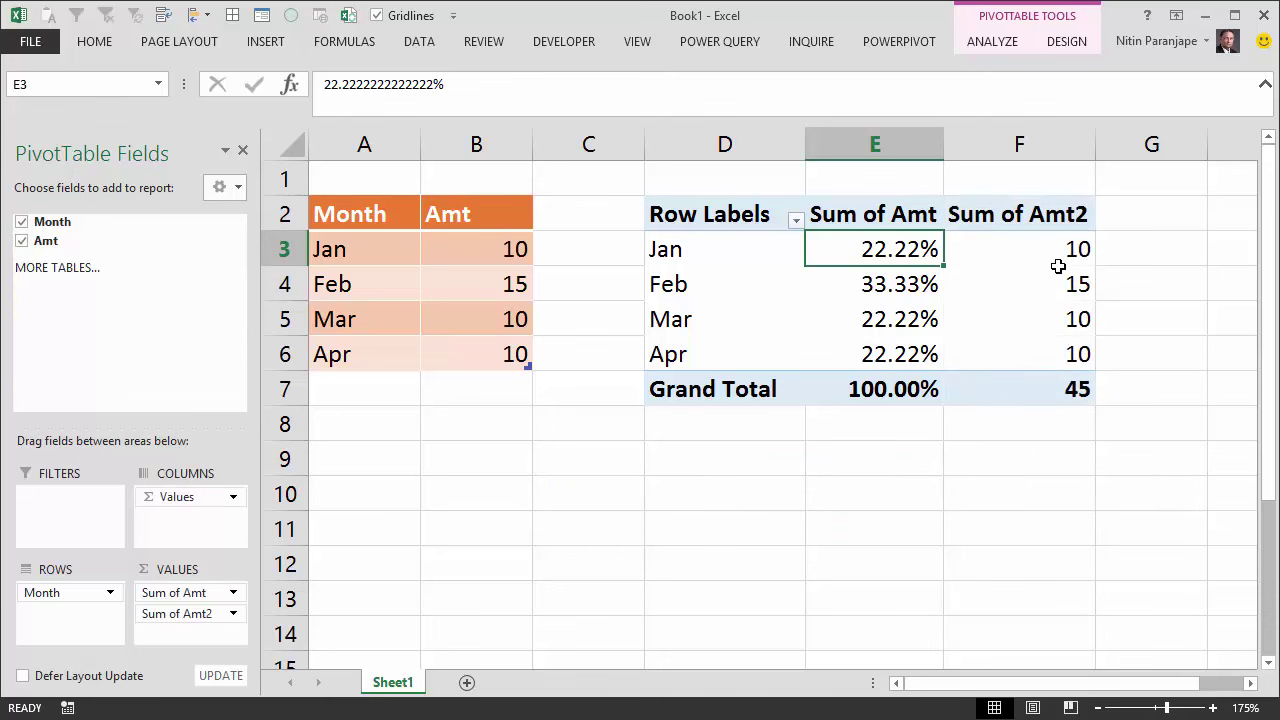
pyautogui.moveTo(1056, 294)
pyautogui.click(1048, 284)
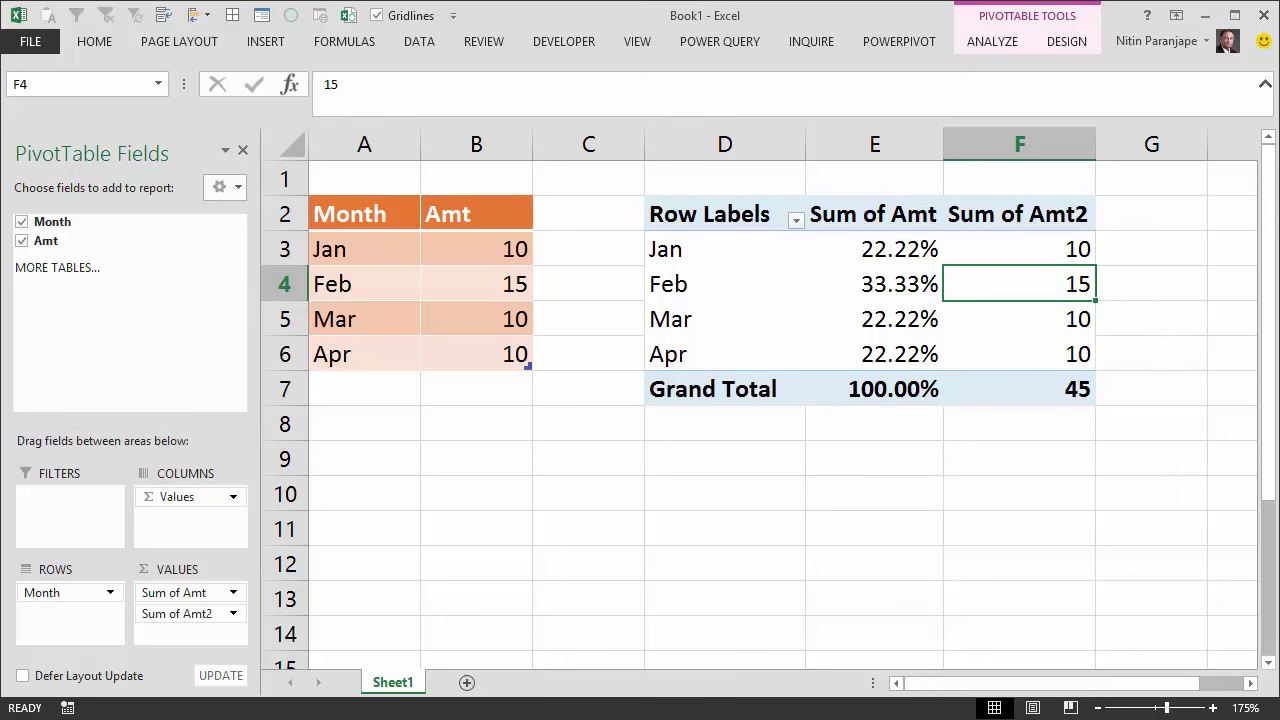
pyautogui.click(318, 711)
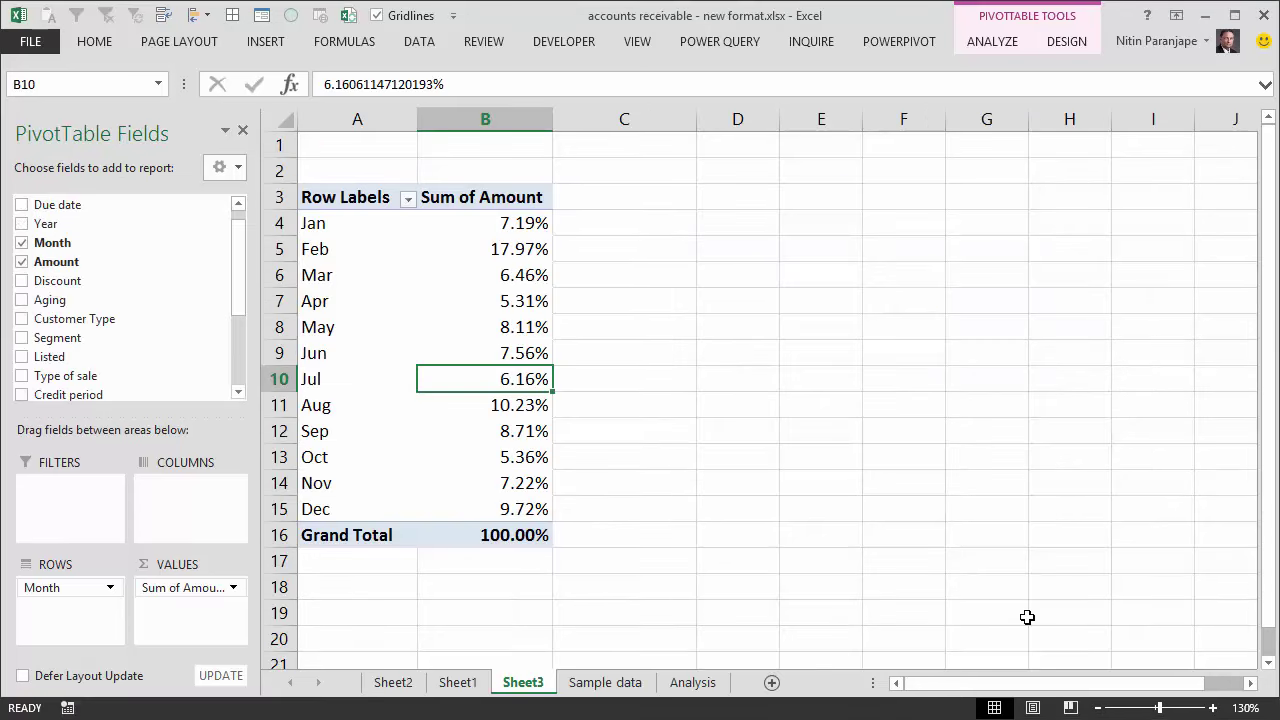
pyautogui.click(1212, 707)
pyautogui.click(1212, 707)
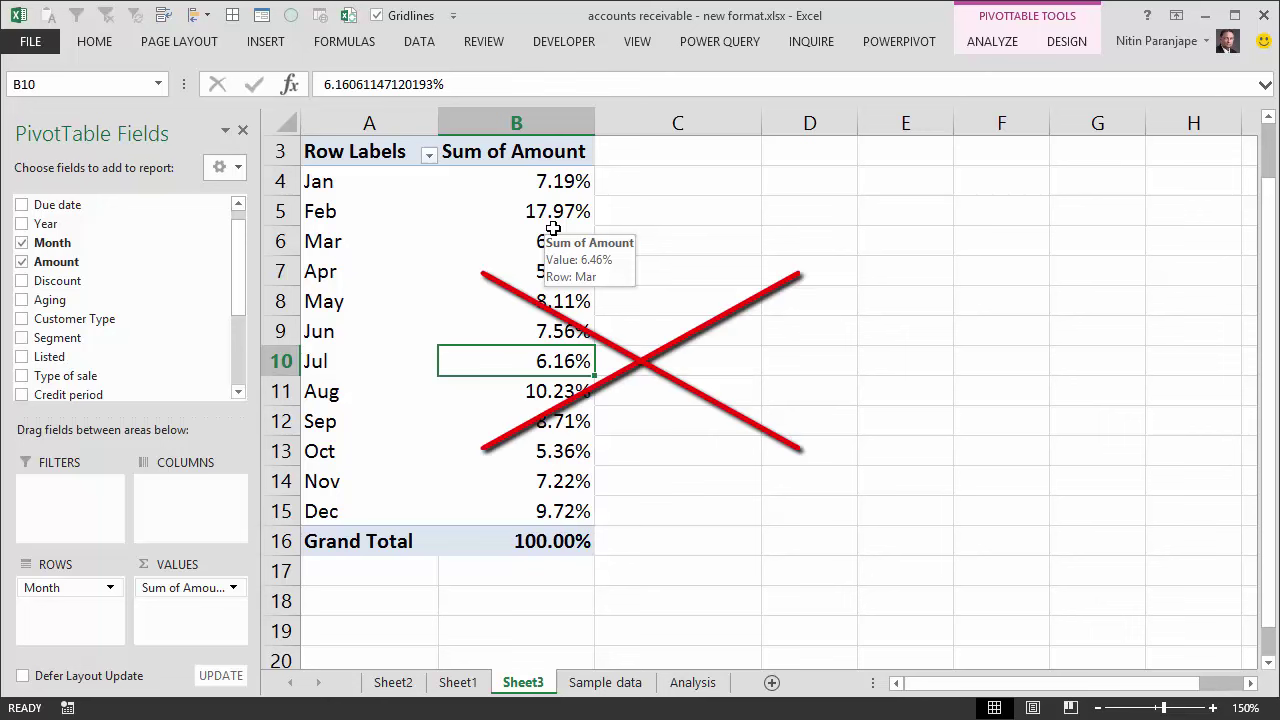
pyautogui.click(557, 211)
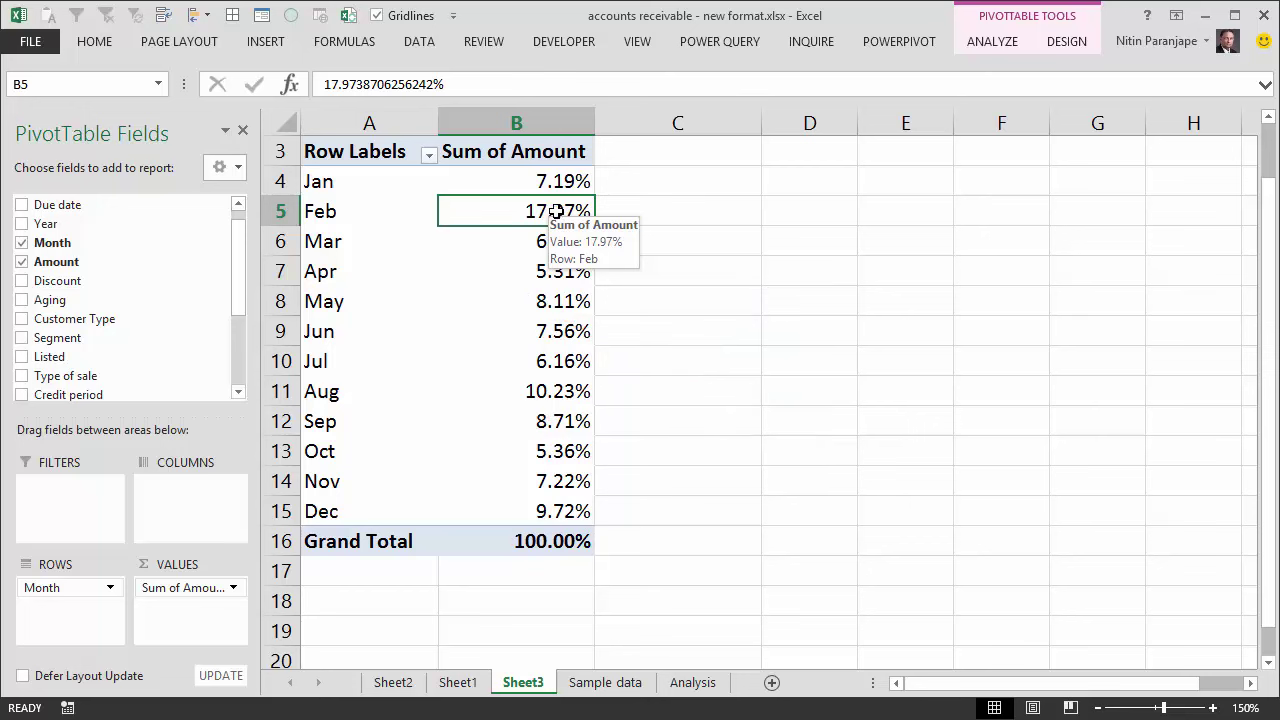
pyautogui.click(464, 180)
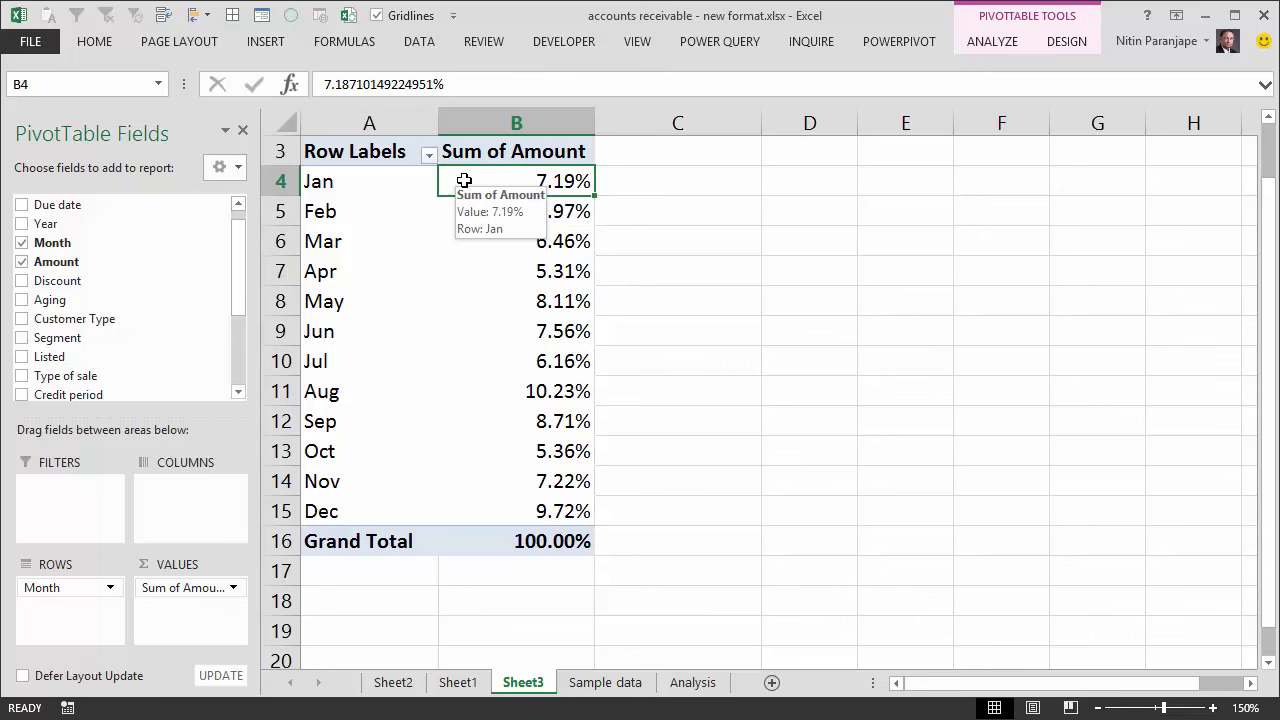
pyautogui.click(540, 364)
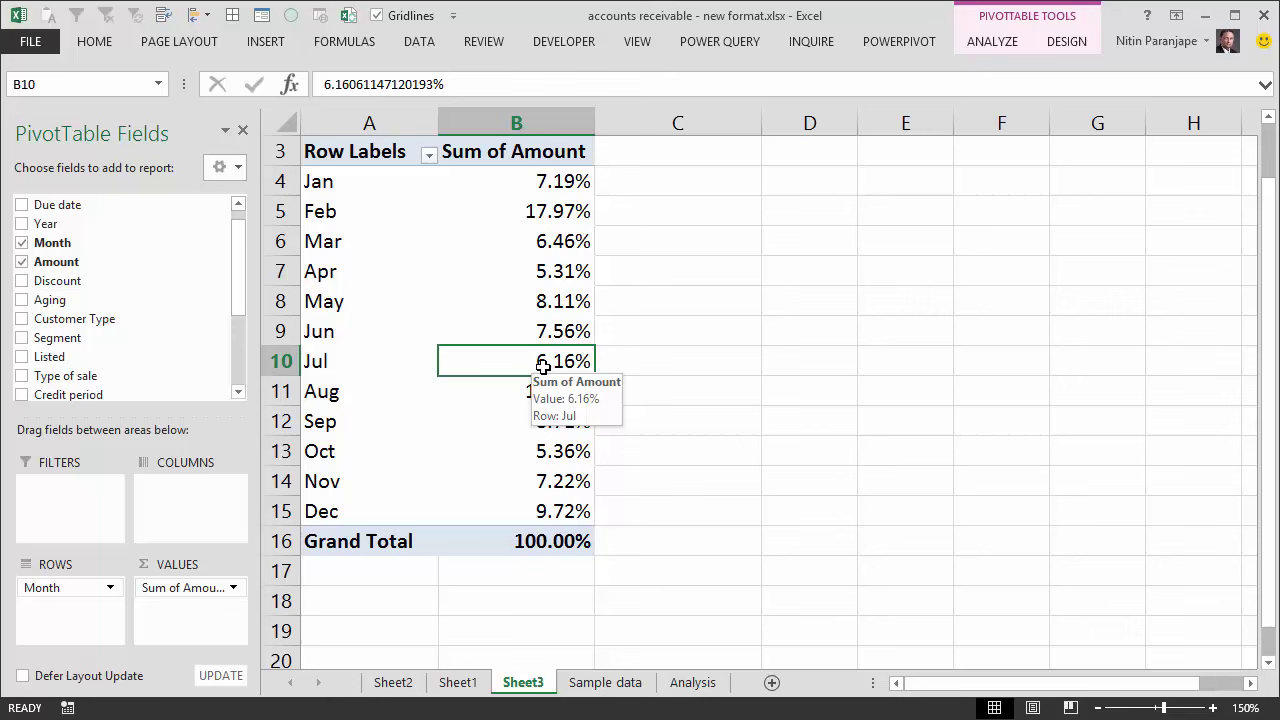
pyautogui.click(543, 183)
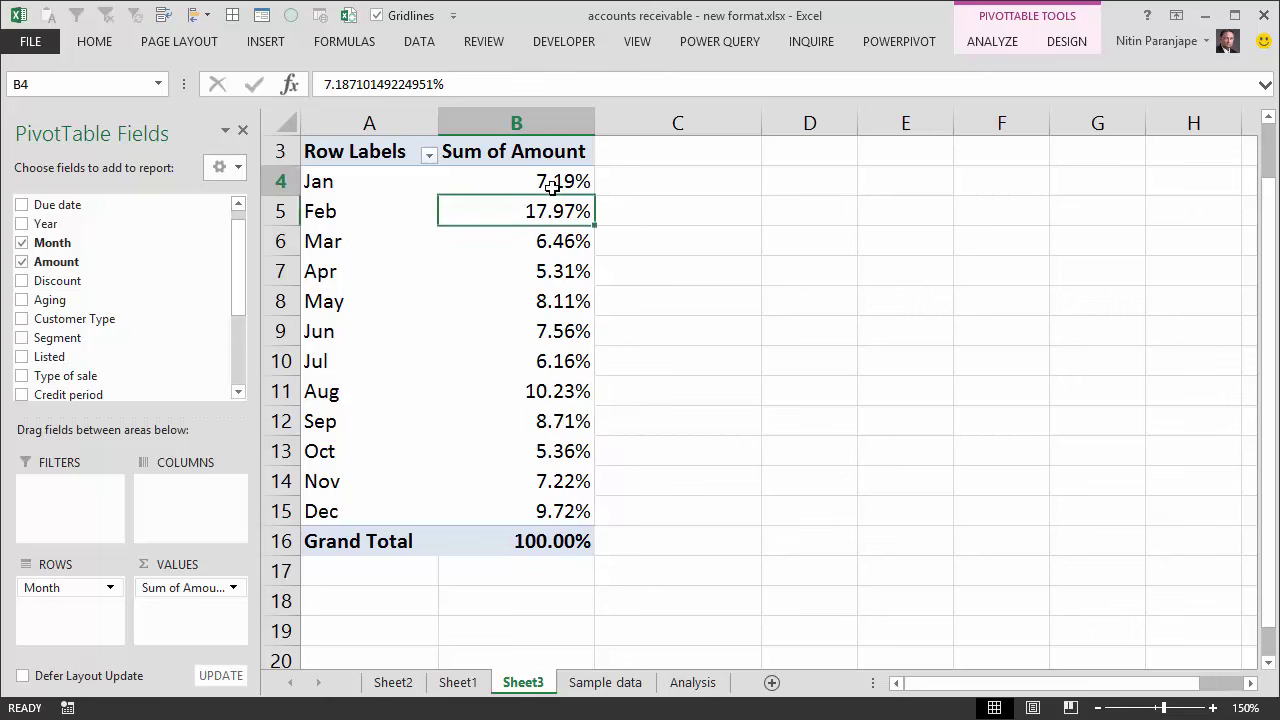
pyautogui.click(543, 212)
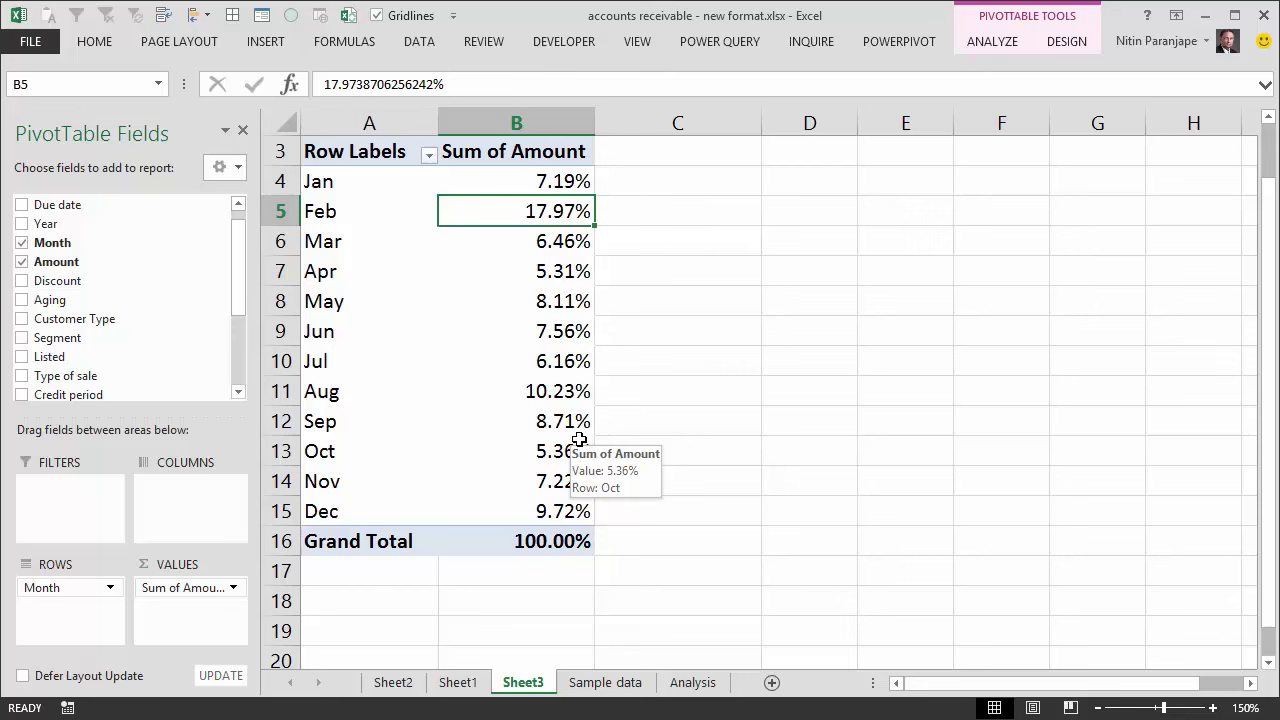
pyautogui.click(491, 186)
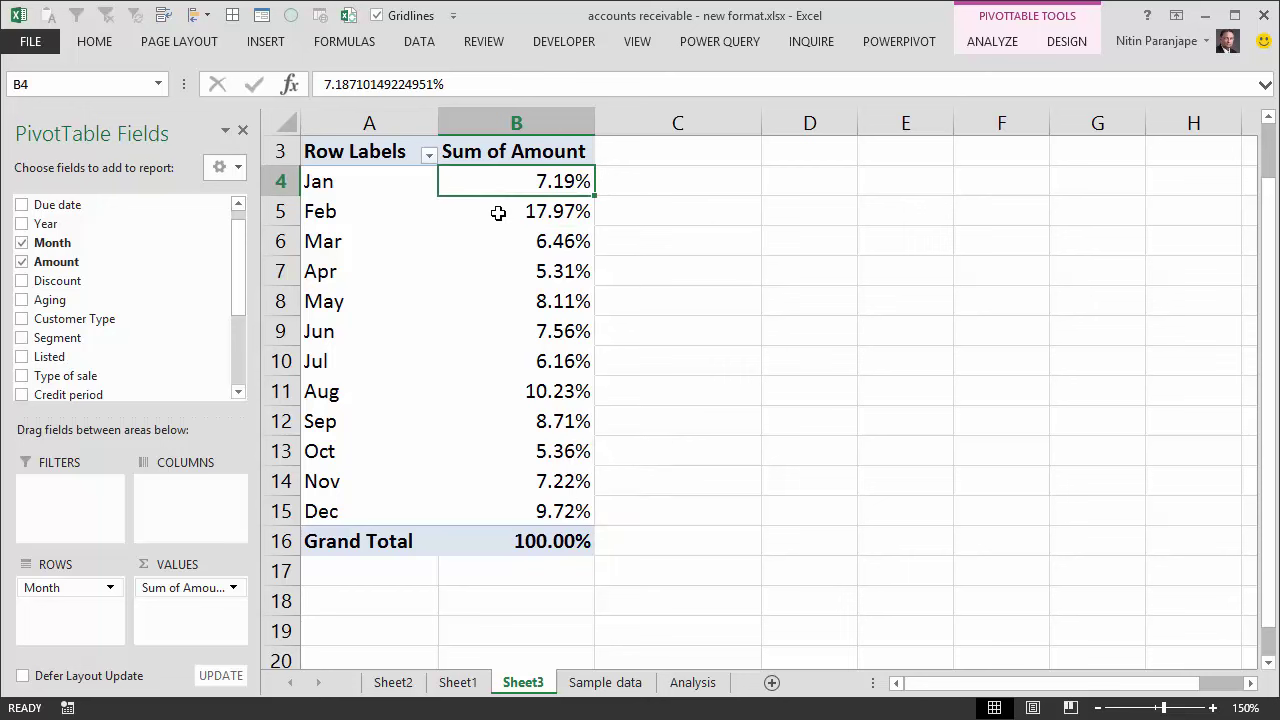
pyautogui.click(498, 213)
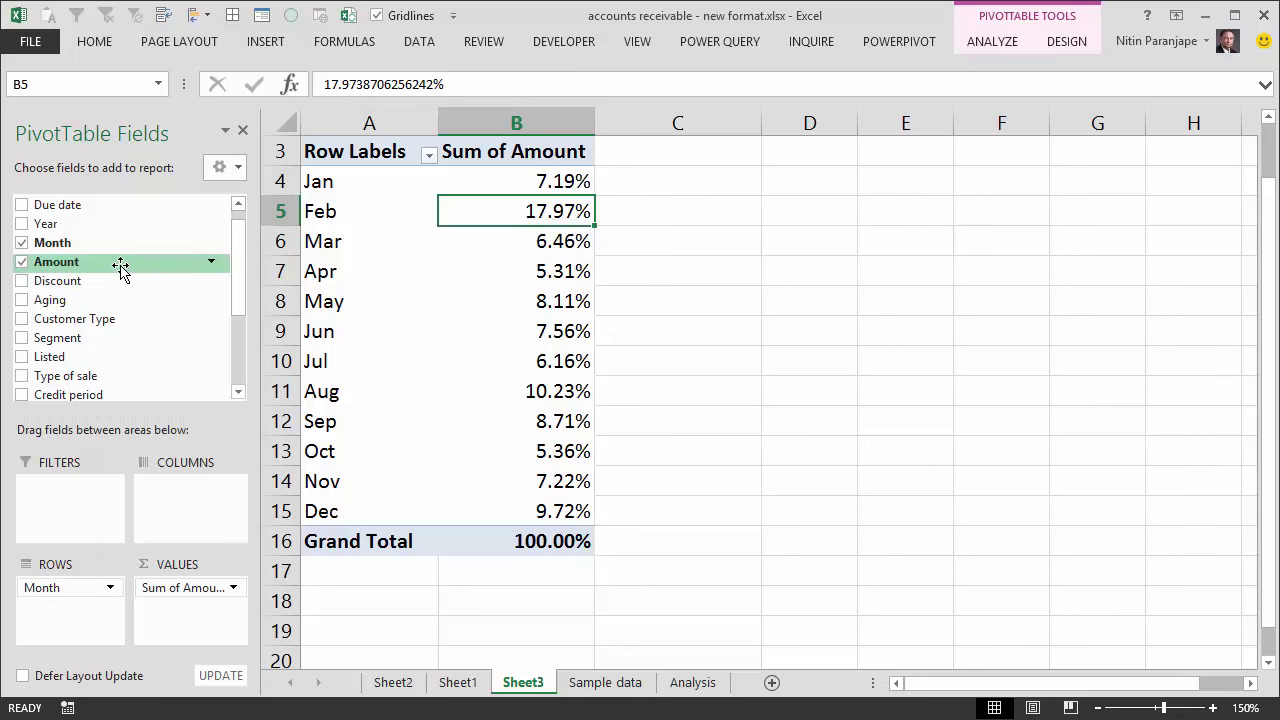
# - Add Amount to Values again, giving Sum of Amount2 with raw totals like Feb 1580858
pyautogui.moveTo(120, 264); pyautogui.dragTo(195, 610)
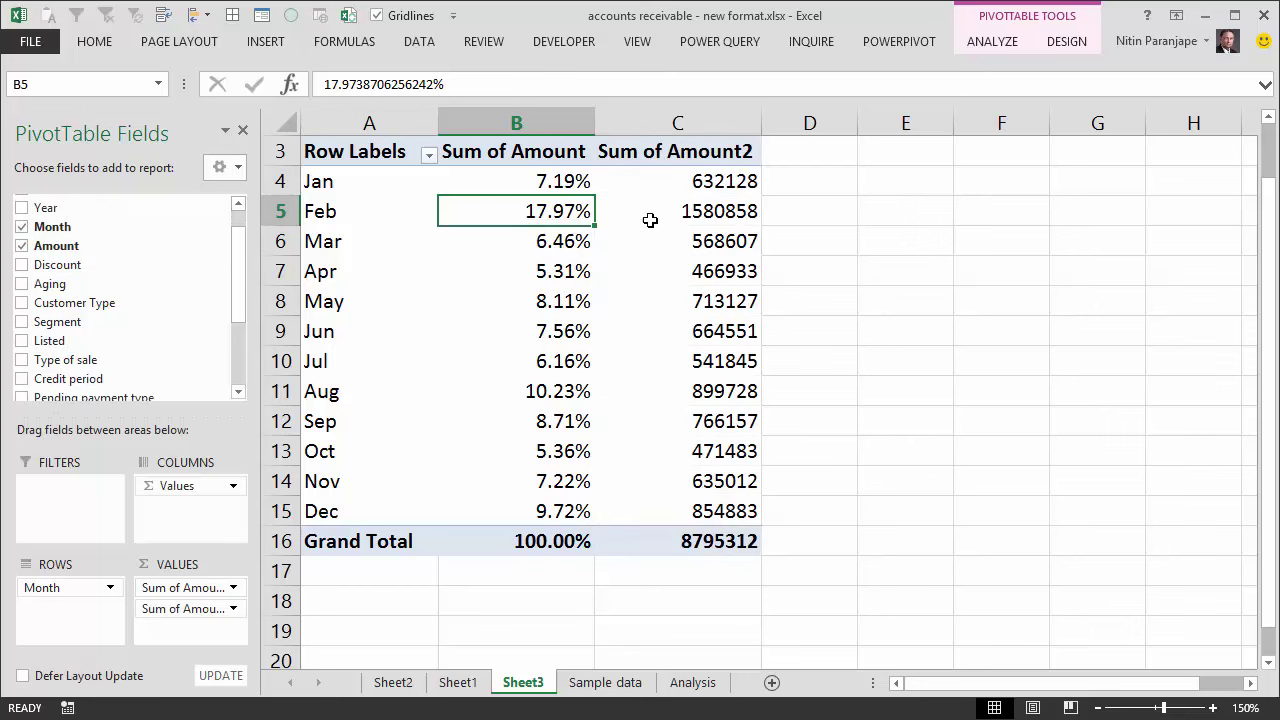
pyautogui.click(735, 178)
pyautogui.click(710, 220)
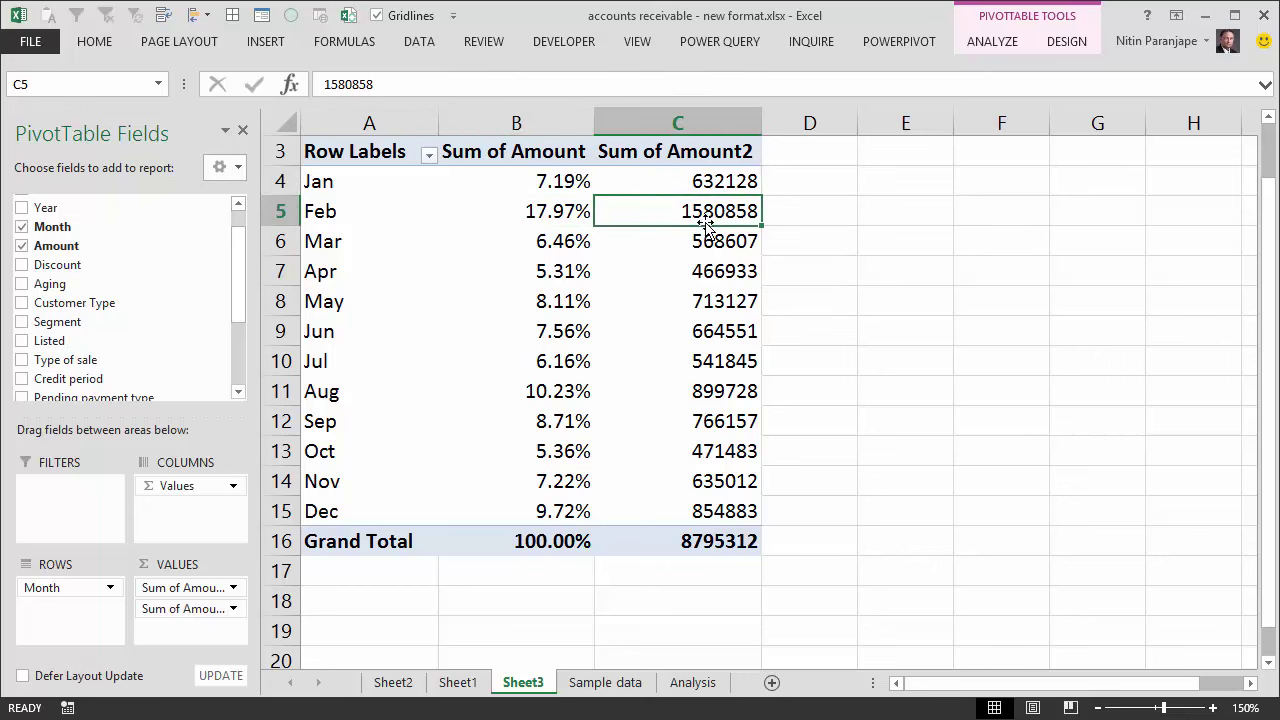
pyautogui.click(682, 182)
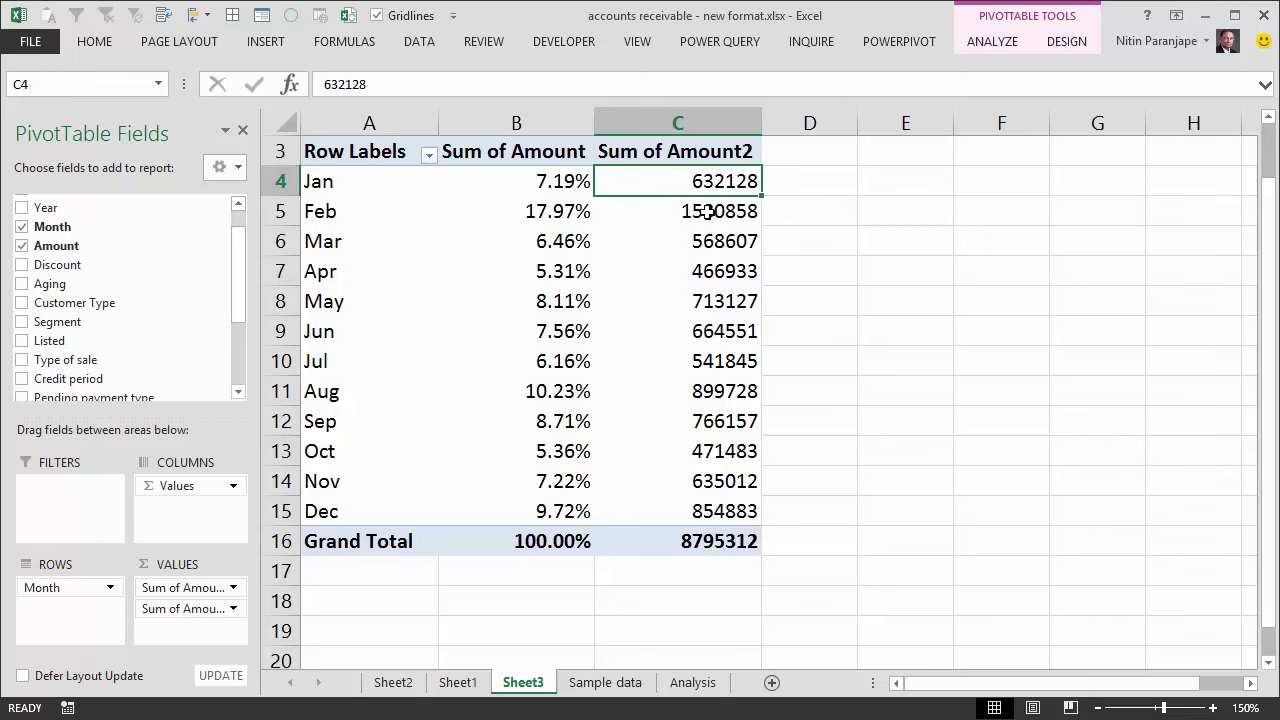
# - Show Sum of Amount2 as Difference From base field Month, base item Jan
pyautogui.rightClick(694, 179)
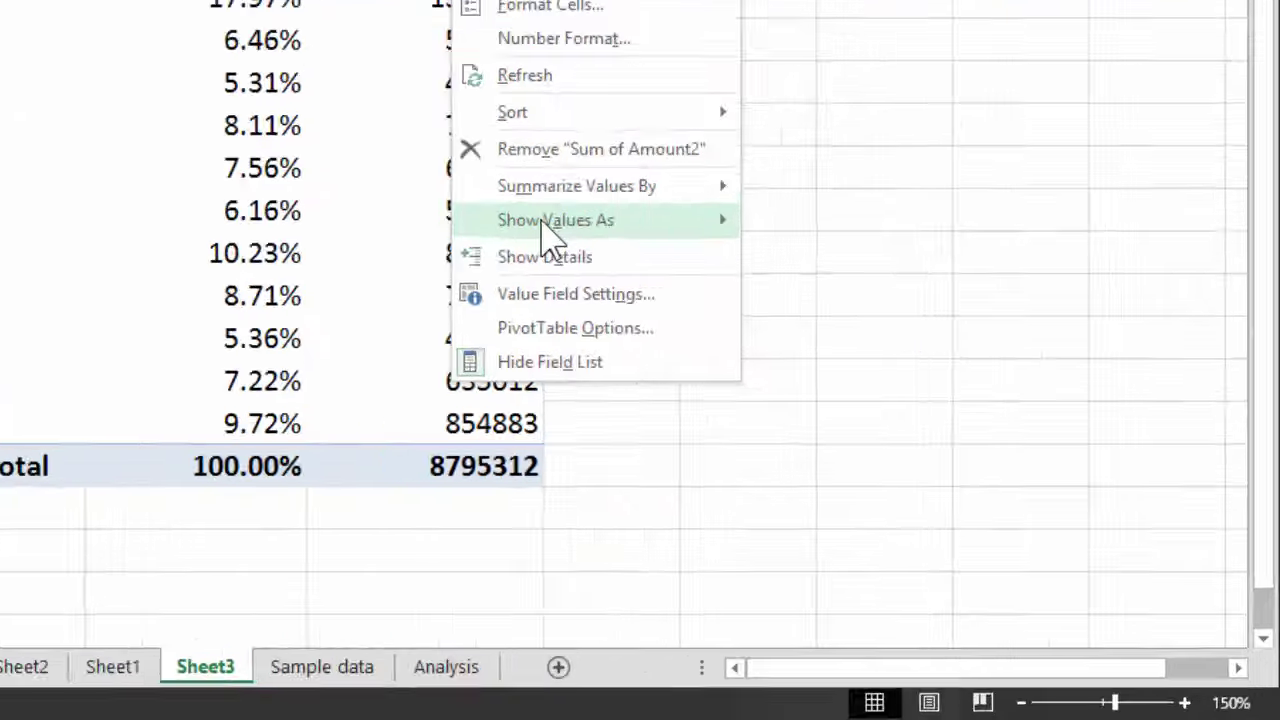
pyautogui.moveTo(542, 220)
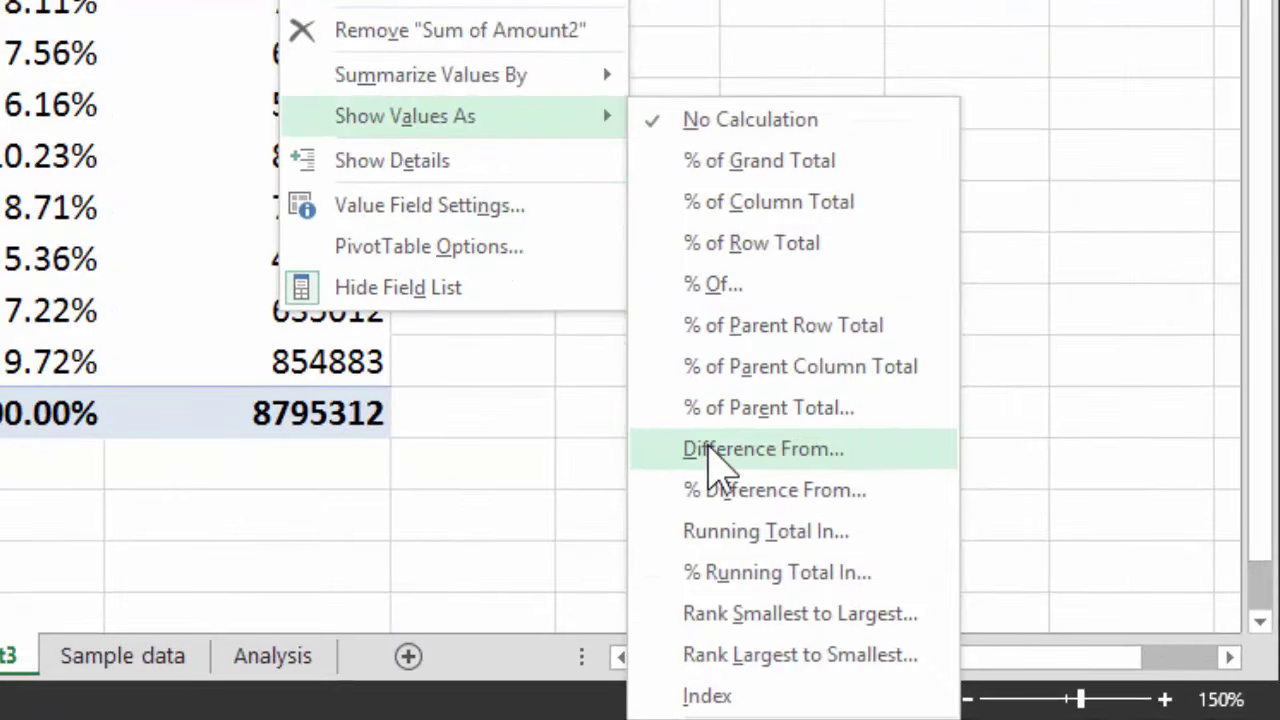
pyautogui.click(708, 449)
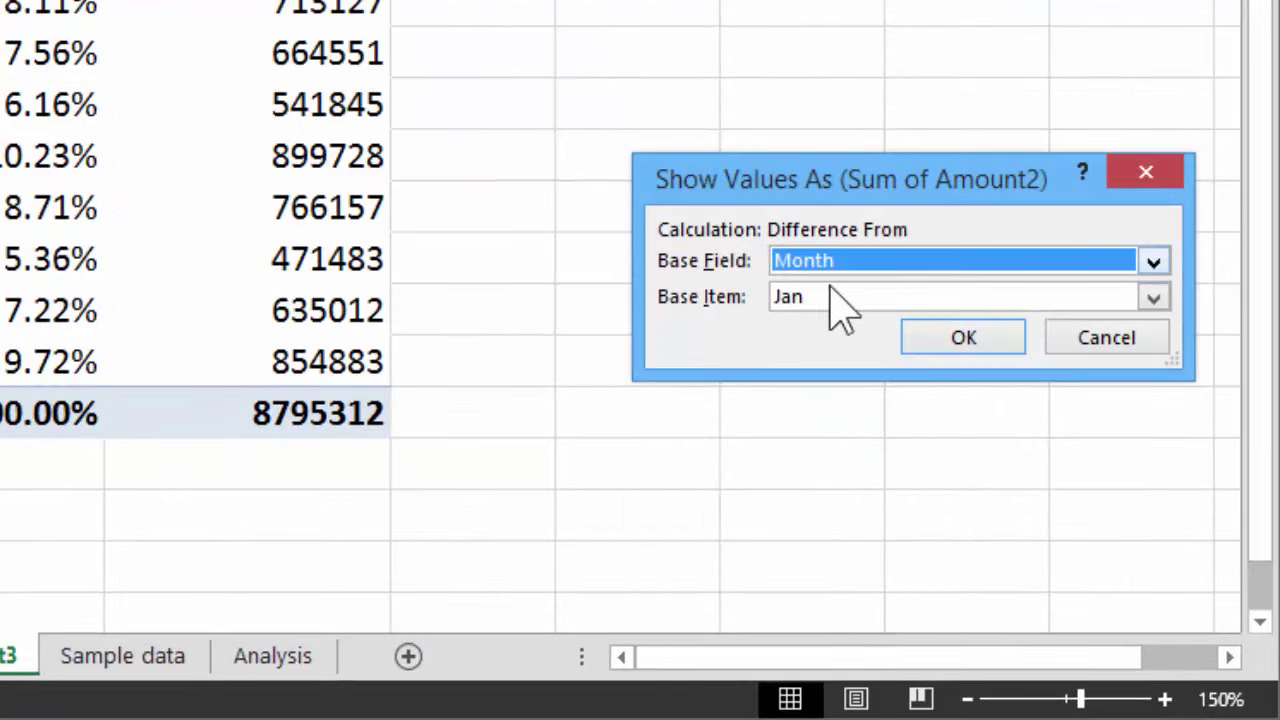
pyautogui.click(950, 340)
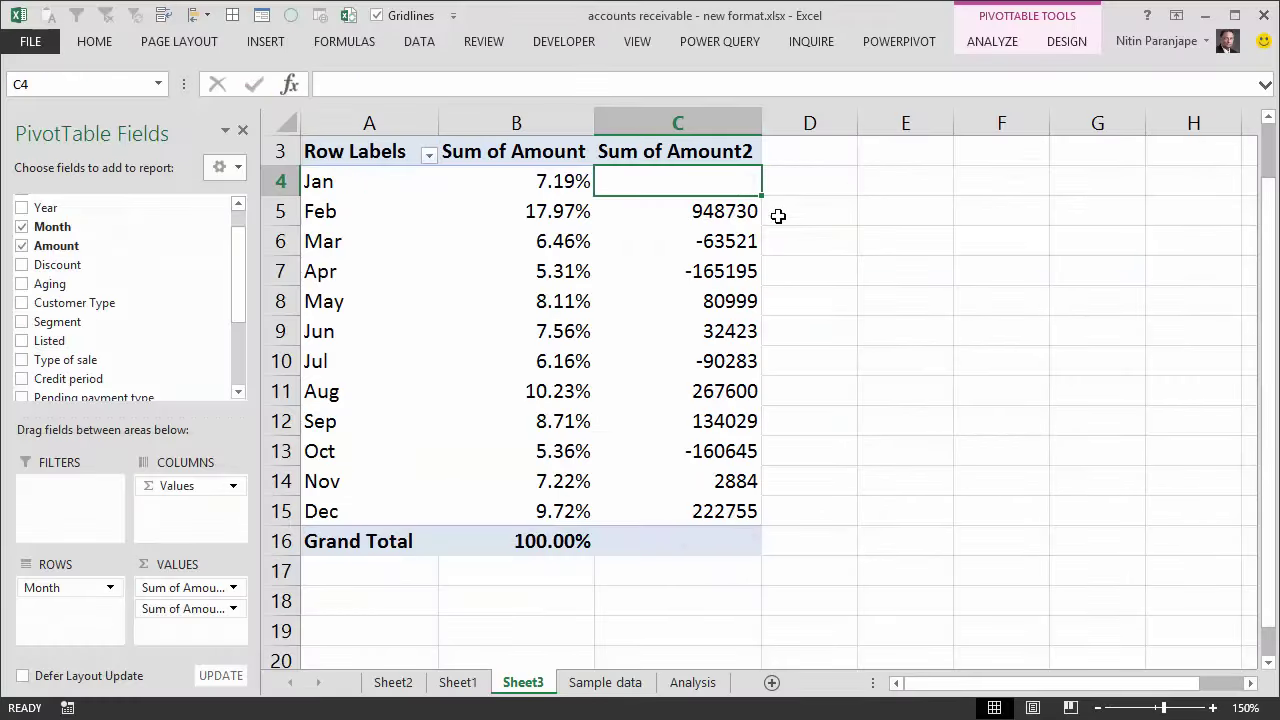
pyautogui.moveTo(708, 183)
# - Change Sum of Amount2 to % Difference From Jan, e.g. Feb 150.09%, Mar -10.05%
pyautogui.click(688, 178)
pyautogui.rightClick(690, 174)
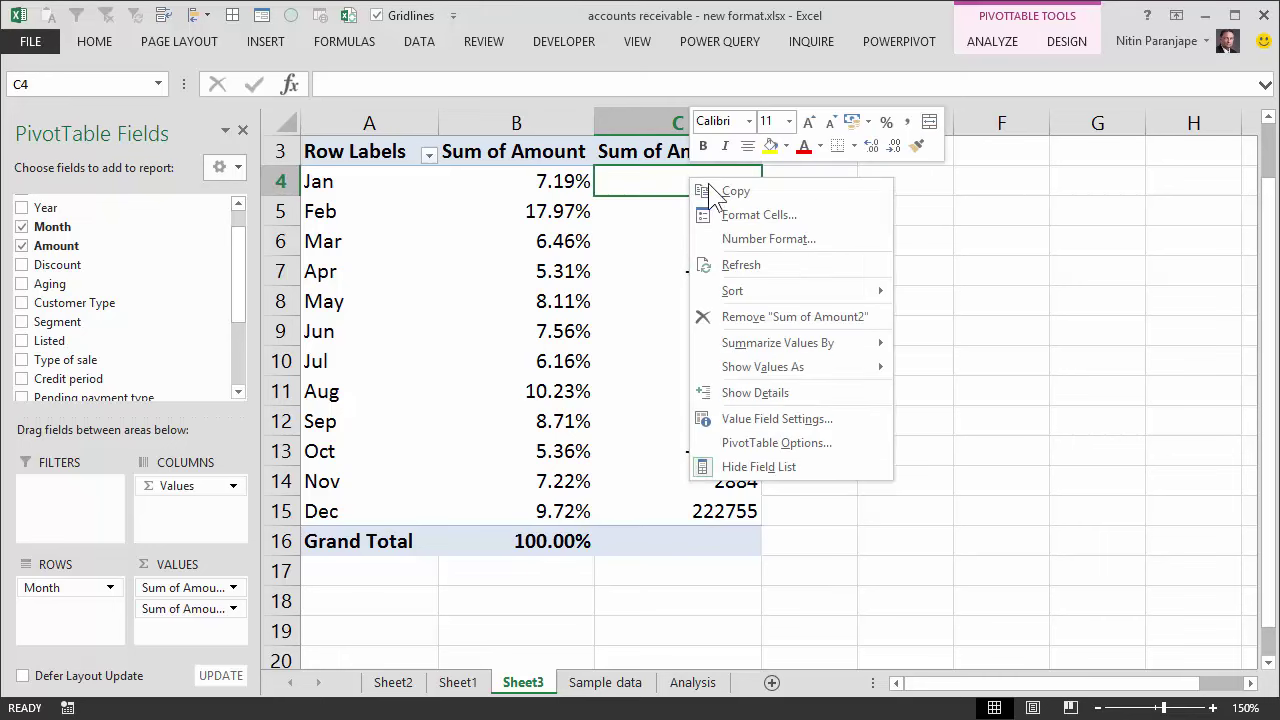
pyautogui.moveTo(820, 366)
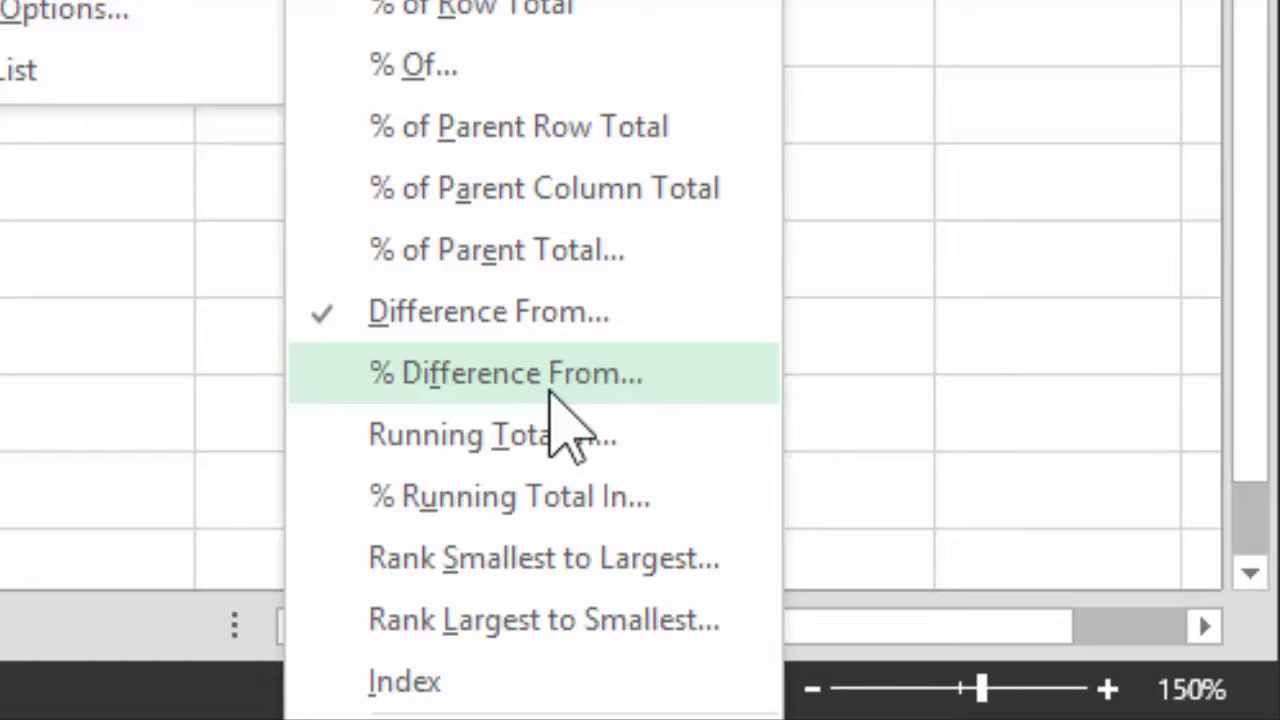
pyautogui.click(550, 392)
pyautogui.click(1068, 498)
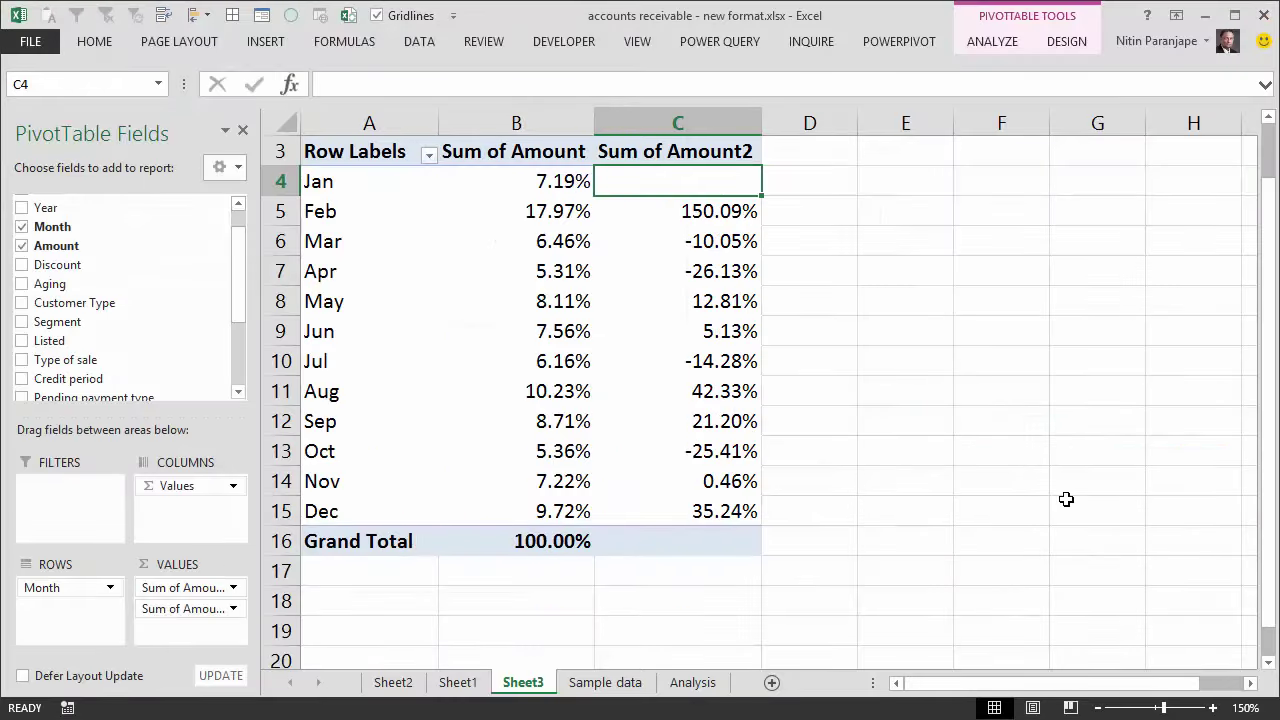